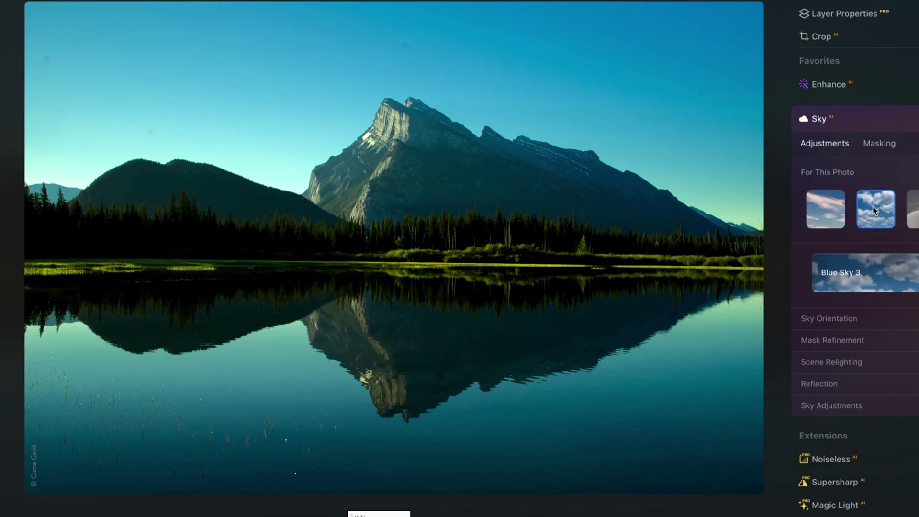
- Replace the lake photo's sky with a cloudy one and adjust its horizon and position
click(872, 207)
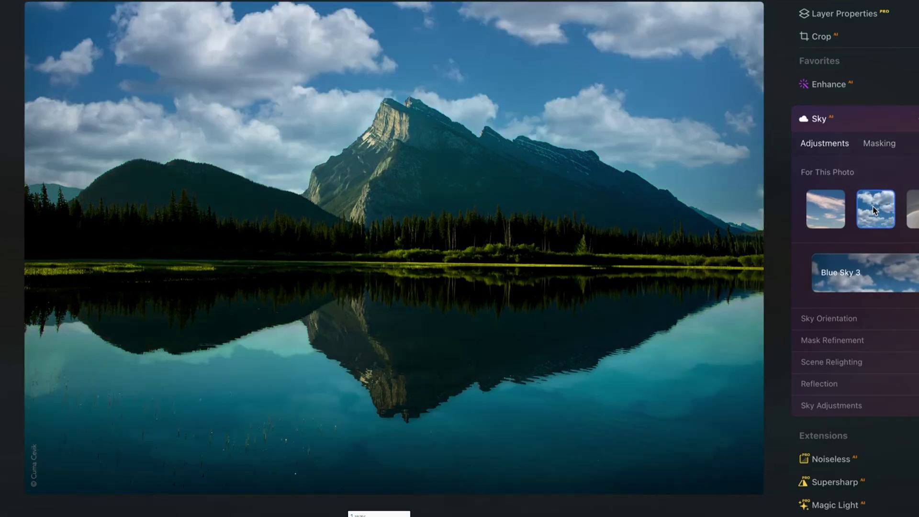
click(876, 319)
drag(877, 355, 863, 355)
drag(877, 407, 856, 407)
click(852, 502)
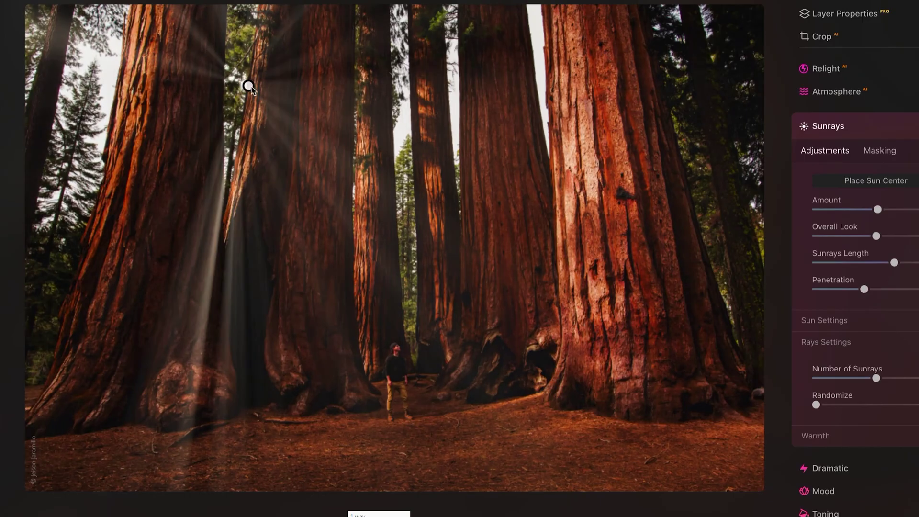
- Try Relight, Supercontrast, fog, background removal and Accent/Sky Enhancer on sample photos
drag(246, 86, 531, 62)
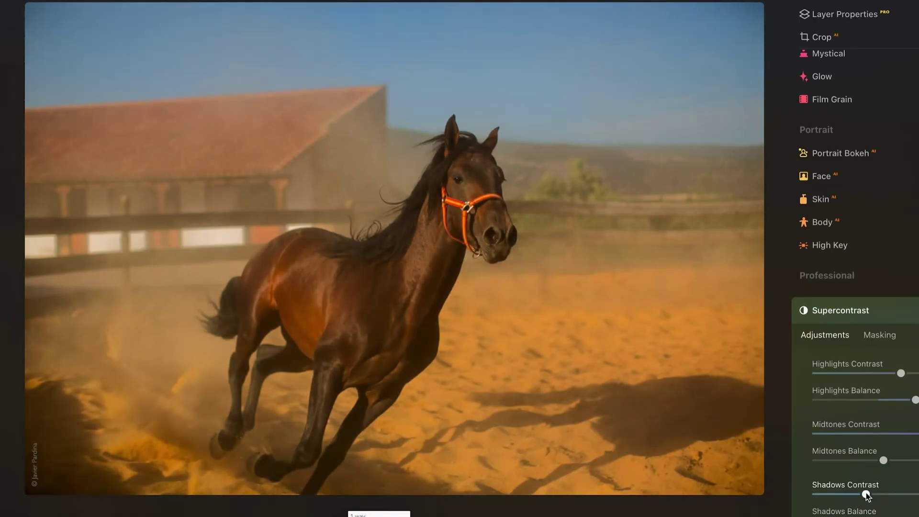
drag(867, 494, 894, 494)
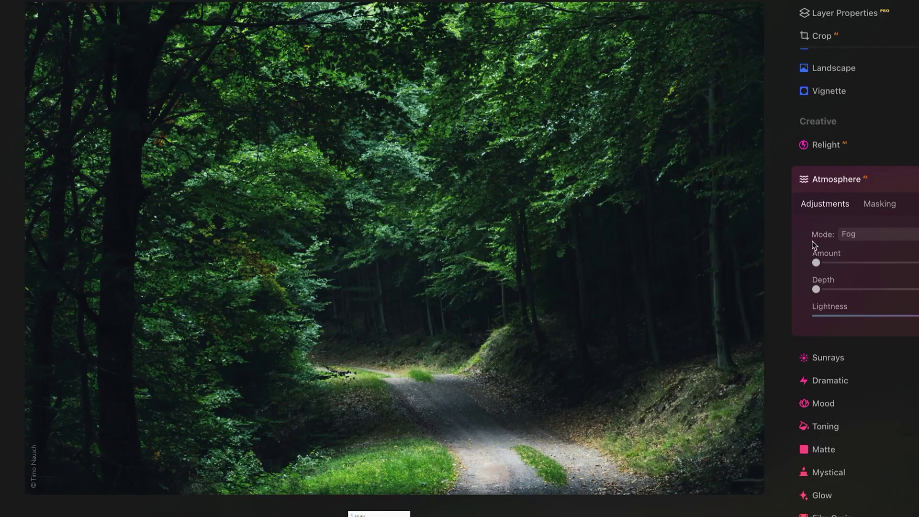
drag(817, 263, 910, 263)
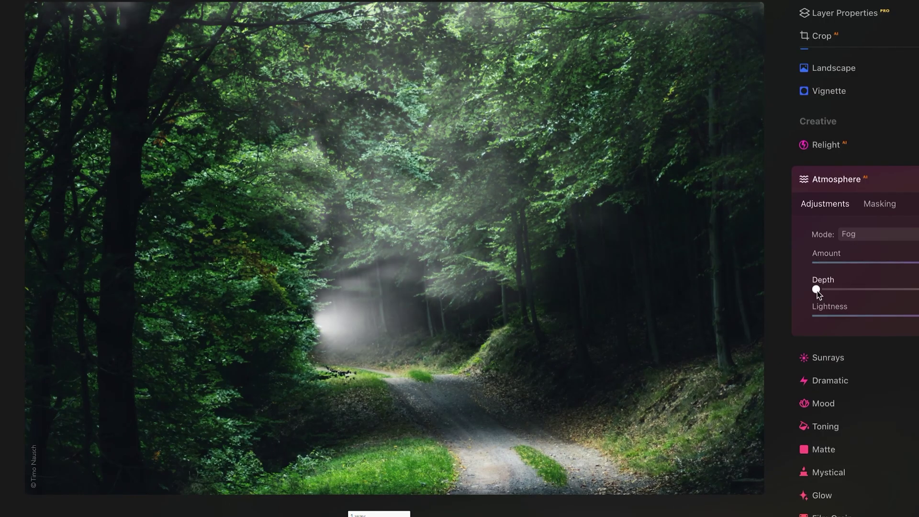
drag(817, 289, 879, 262)
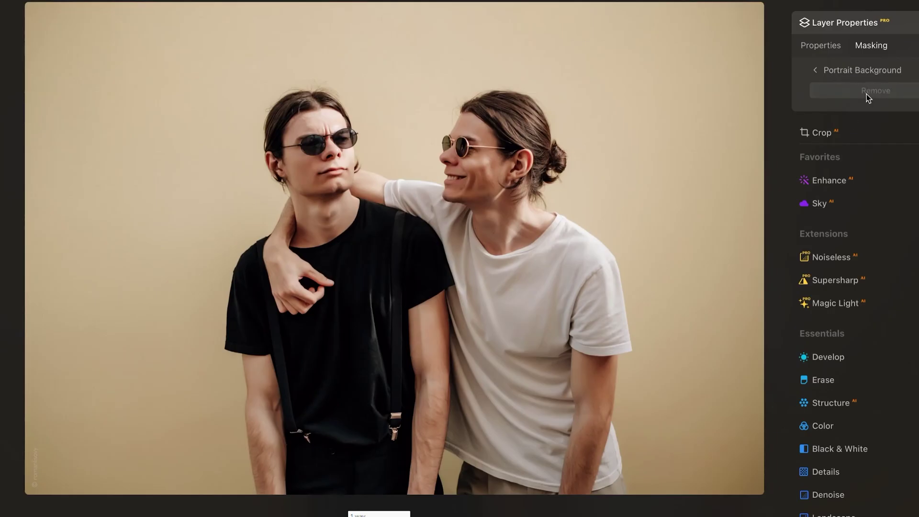
click(867, 94)
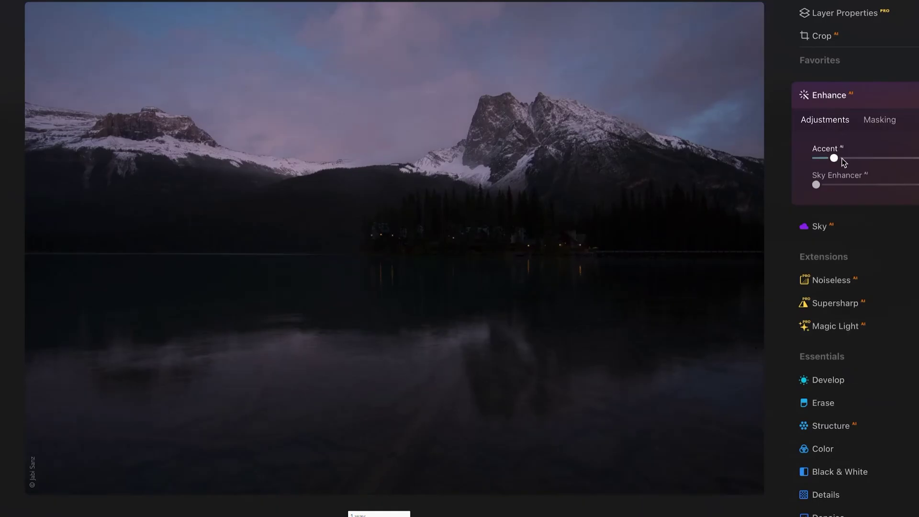
drag(837, 158, 916, 156)
drag(817, 183, 917, 184)
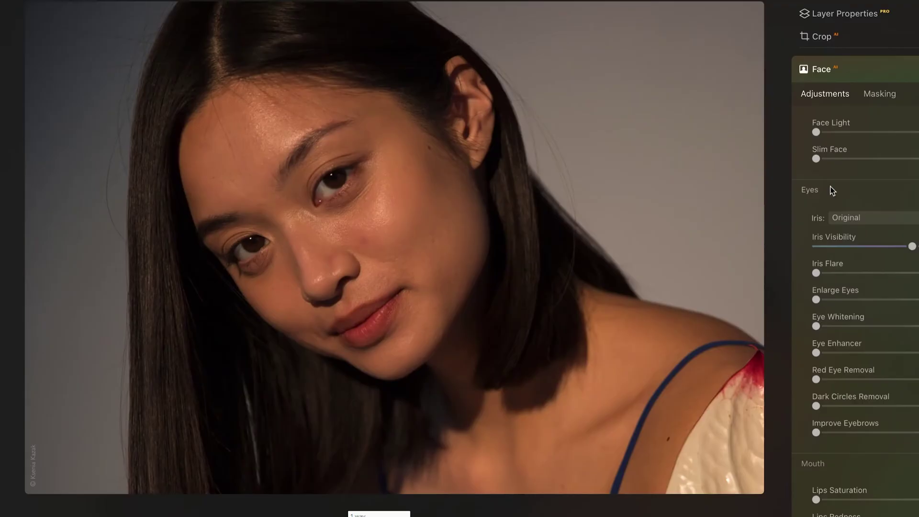
- Light and slim the model's face, try brown, green and grey irises, keeping grey
drag(816, 125, 855, 125)
drag(816, 153, 857, 152)
click(872, 211)
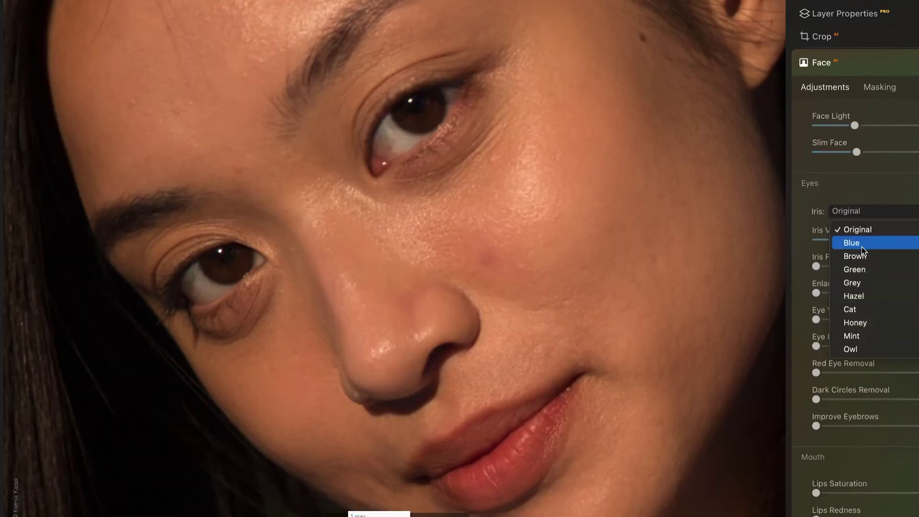
click(852, 254)
drag(912, 239, 875, 240)
click(872, 211)
click(854, 269)
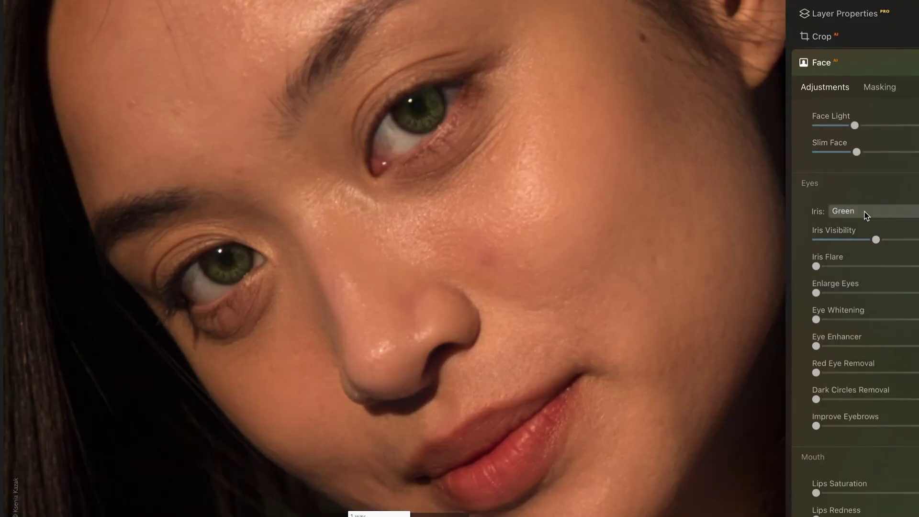
click(865, 212)
click(853, 282)
click(871, 211)
click(870, 283)
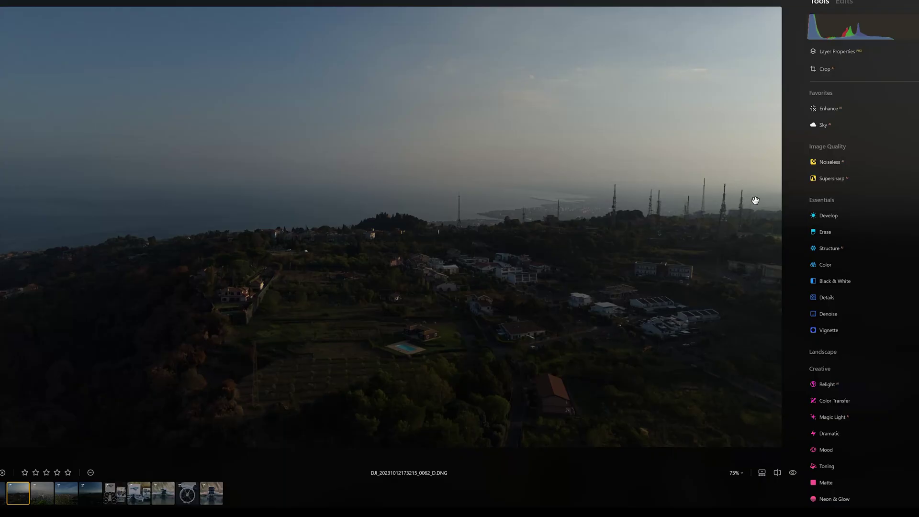
- Auto Adjust Develop to Exposure 0.68, Smart Contrast 8 and Highlights -49
click(829, 216)
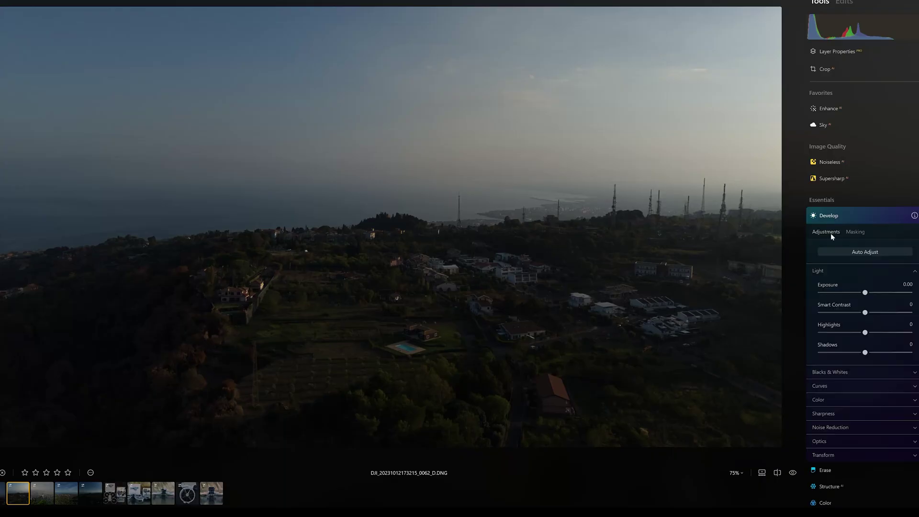
click(874, 252)
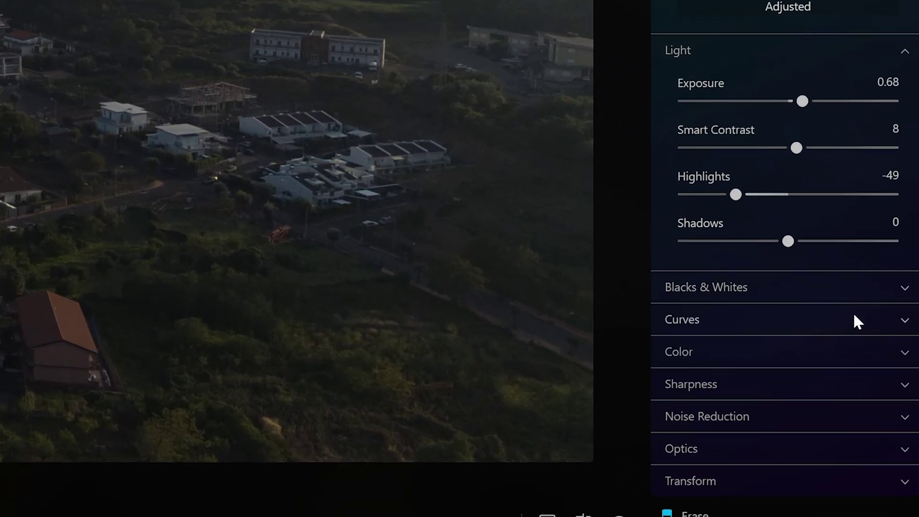
click(904, 320)
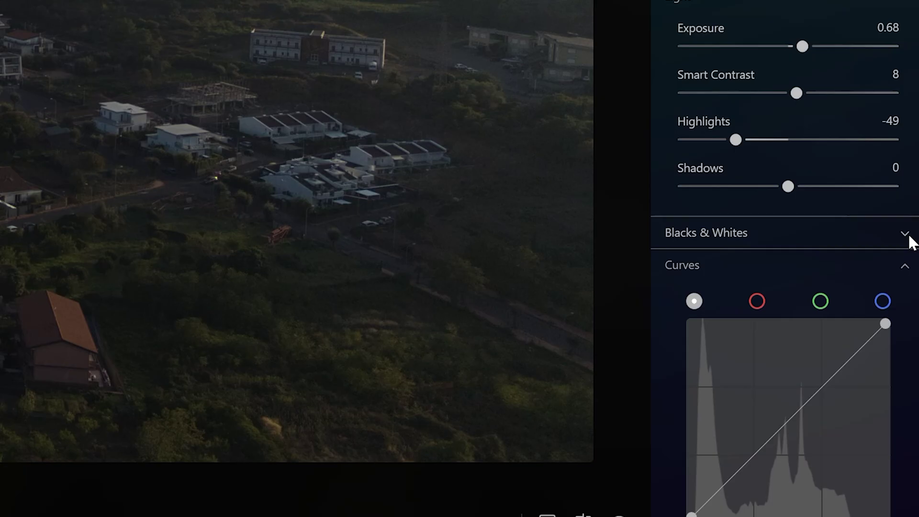
- Inspect the Curves and Color settings and toggle Develop off and on to compare
scroll(737, 171, down, 10)
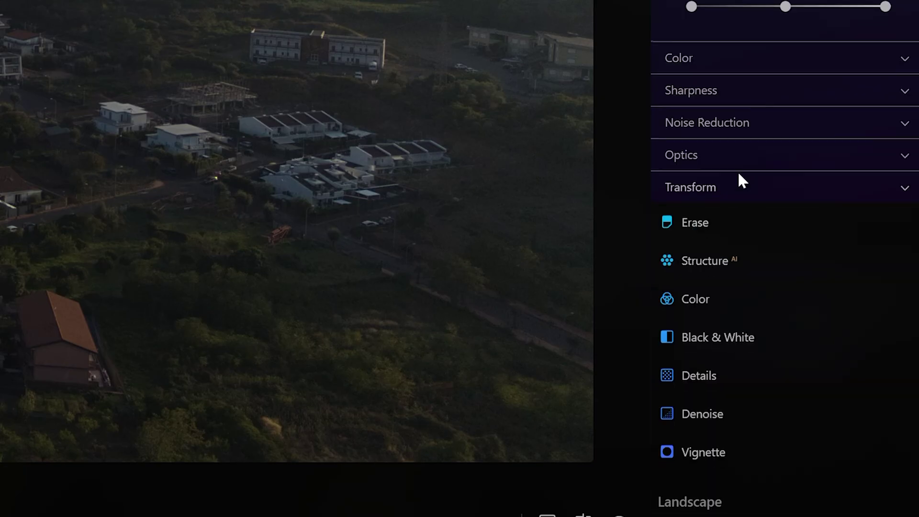
click(694, 51)
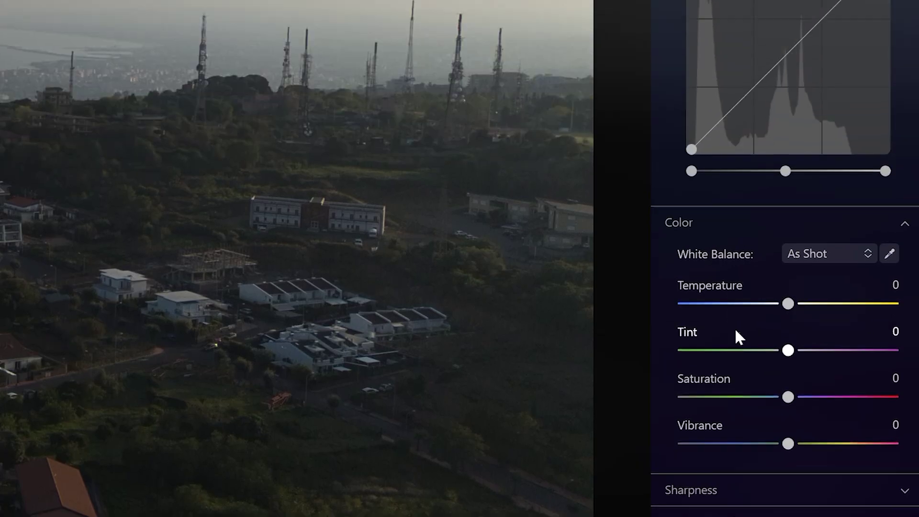
scroll(753, 430, up, 6)
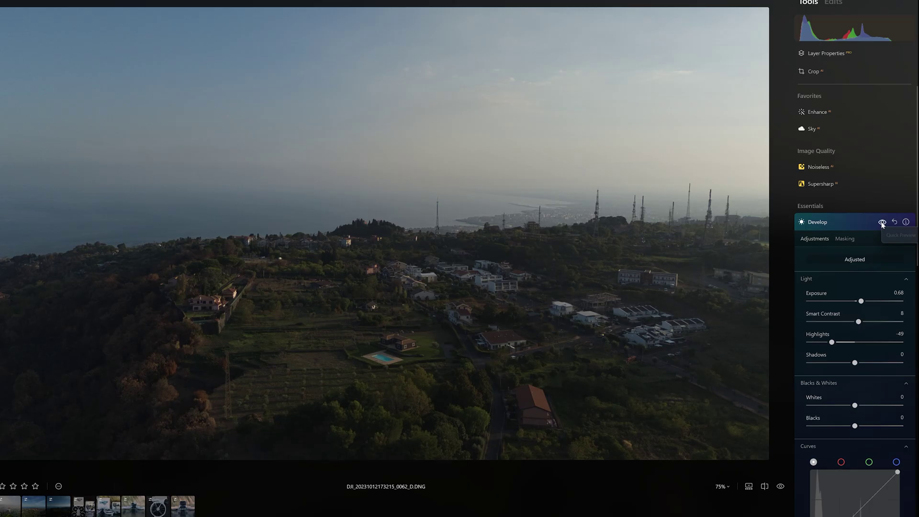
click(882, 223)
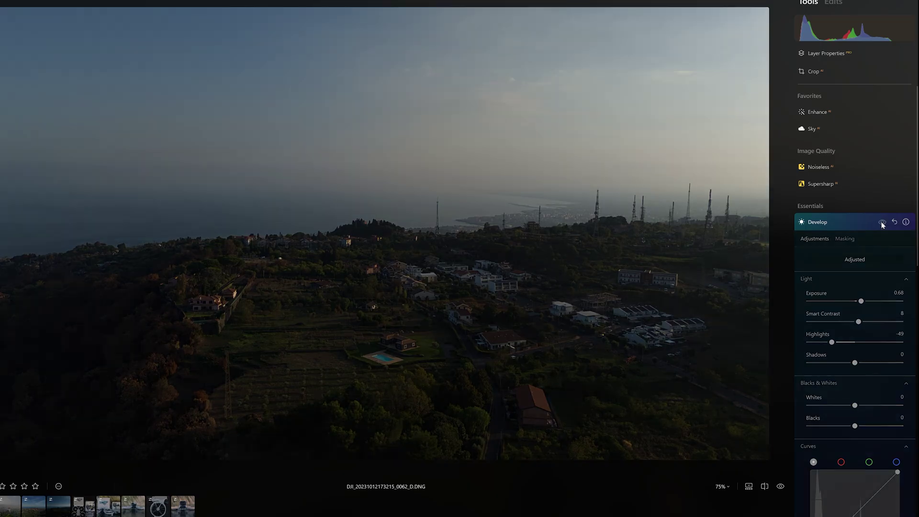
click(883, 222)
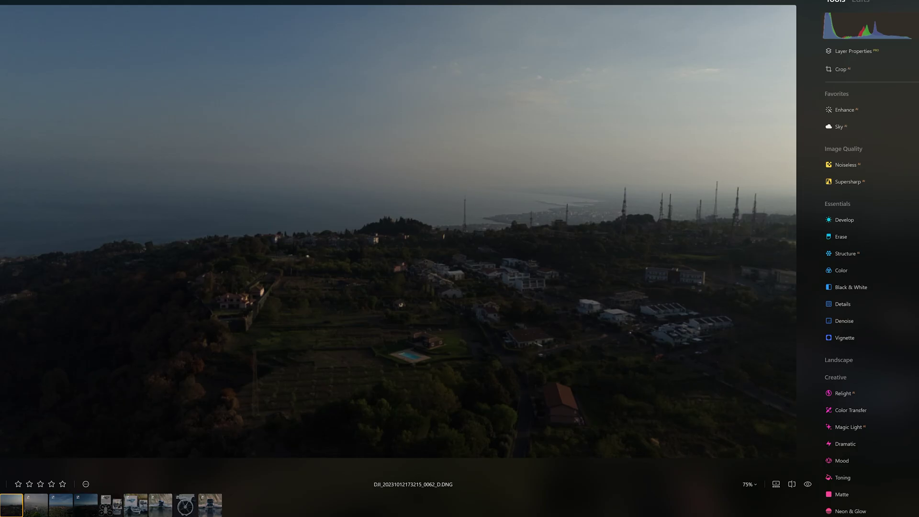
- Set Enhance AI's Accent to 61 and Sky Enhancer to 53
click(844, 111)
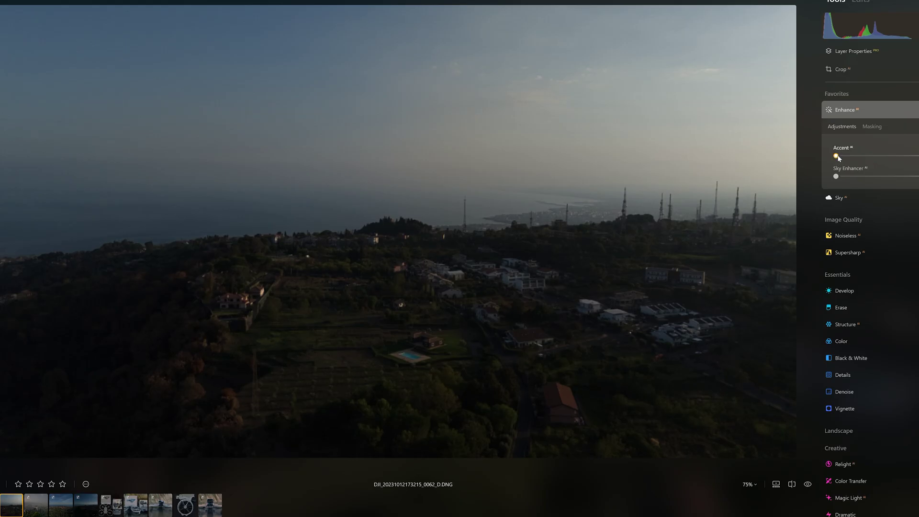
drag(836, 156, 867, 154)
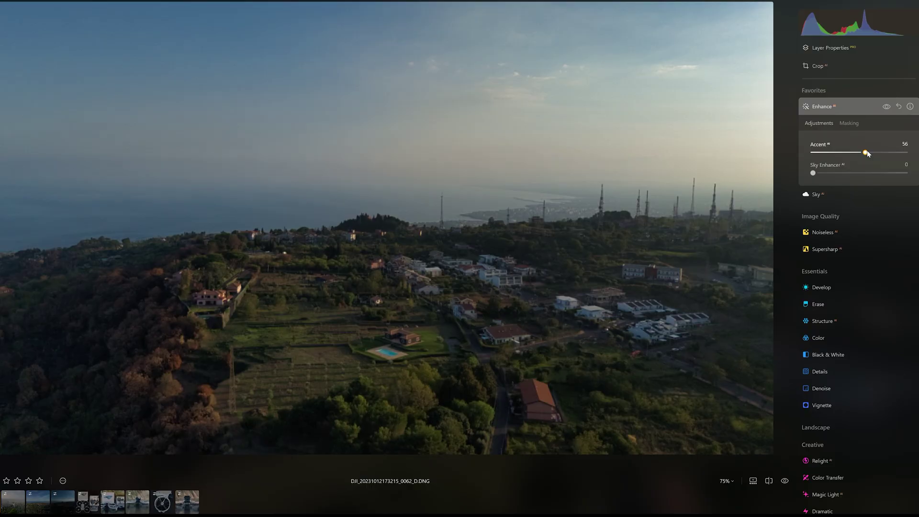
drag(868, 154, 870, 152)
drag(813, 173, 861, 170)
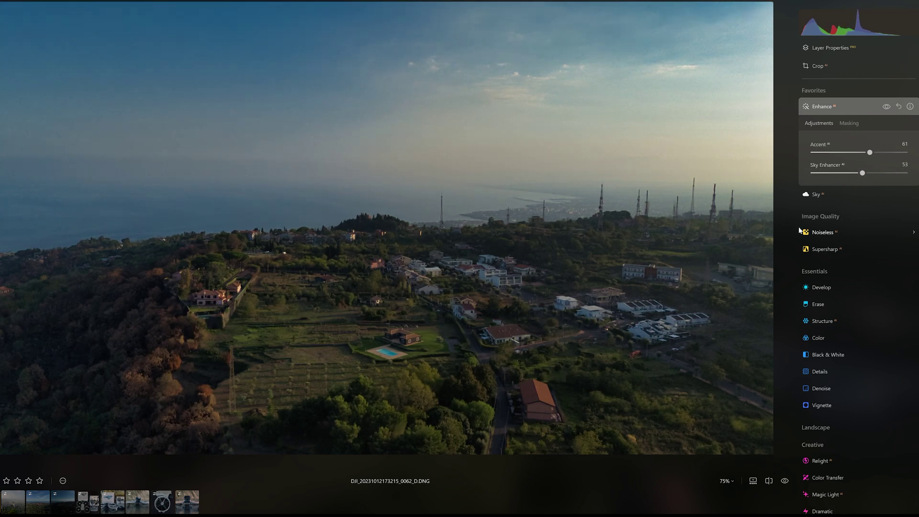
click(820, 105)
- Try Smart Contrast 37 and Blacks -16, then reset Smart Contrast, Blacks and Whites to 0
click(815, 217)
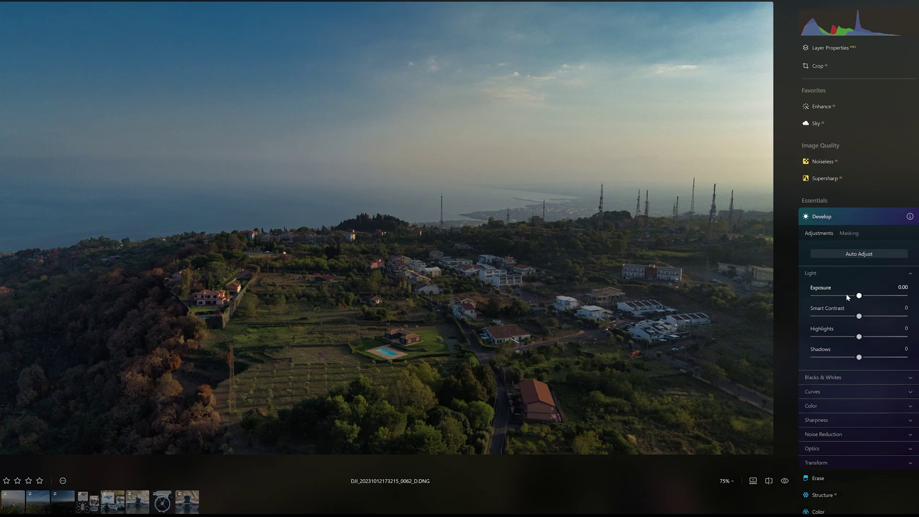
drag(859, 316, 878, 316)
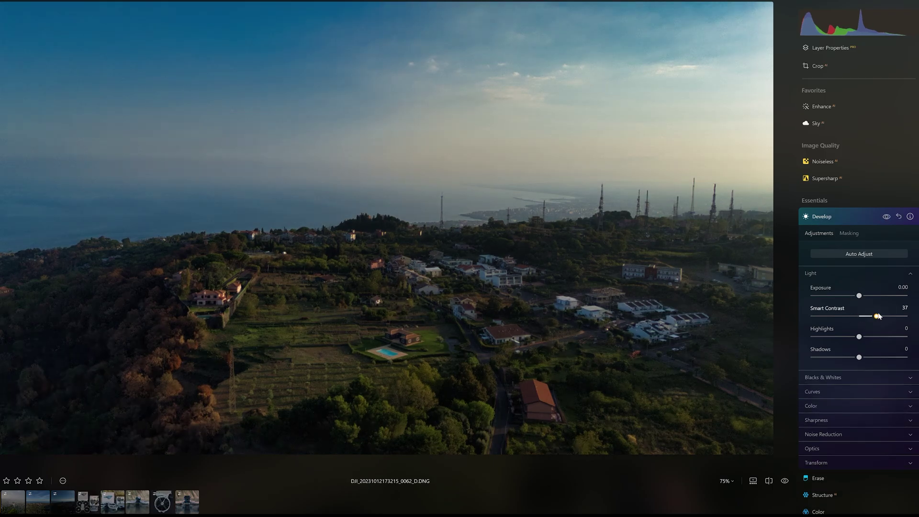
double_click(877, 316)
scroll(866, 277, down, 3)
click(831, 235)
drag(859, 278, 865, 258)
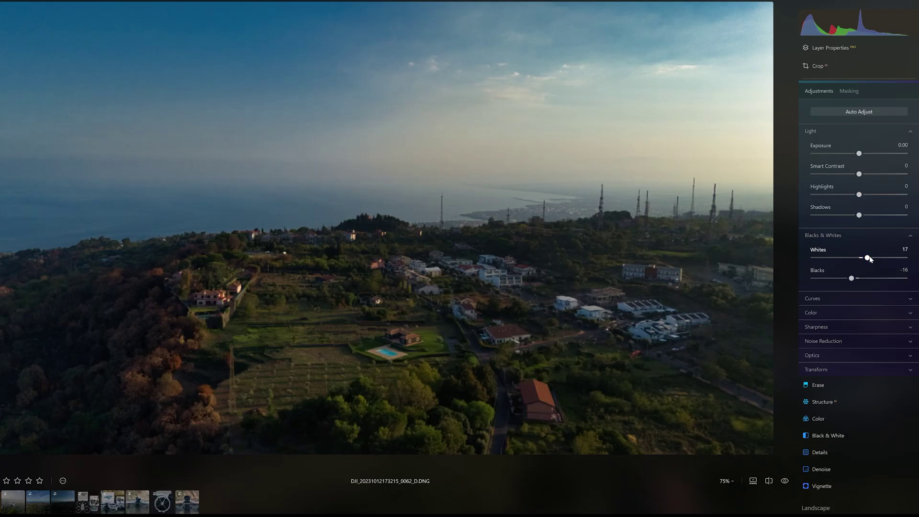
double_click(866, 258)
double_click(851, 278)
- Drag an S-shaped tone curve and warm the colour Temperature to 3
click(817, 300)
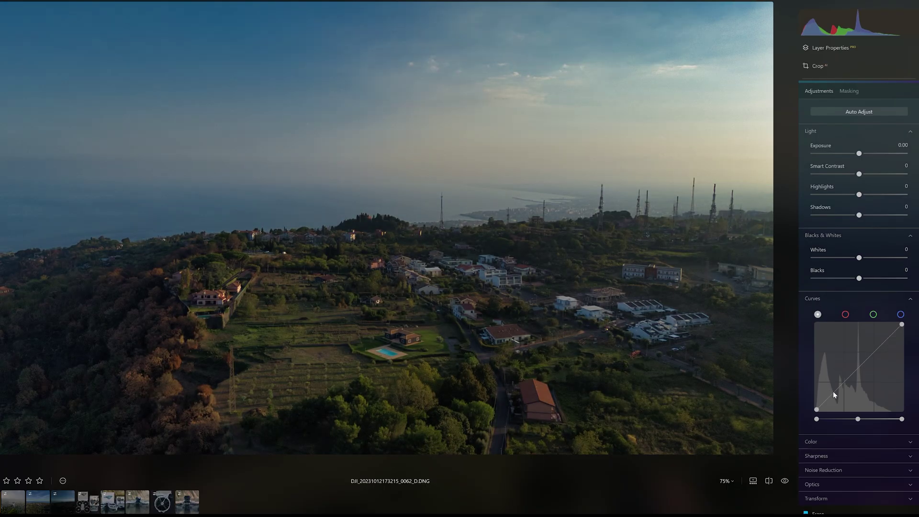
drag(833, 392, 835, 395)
drag(890, 337, 888, 336)
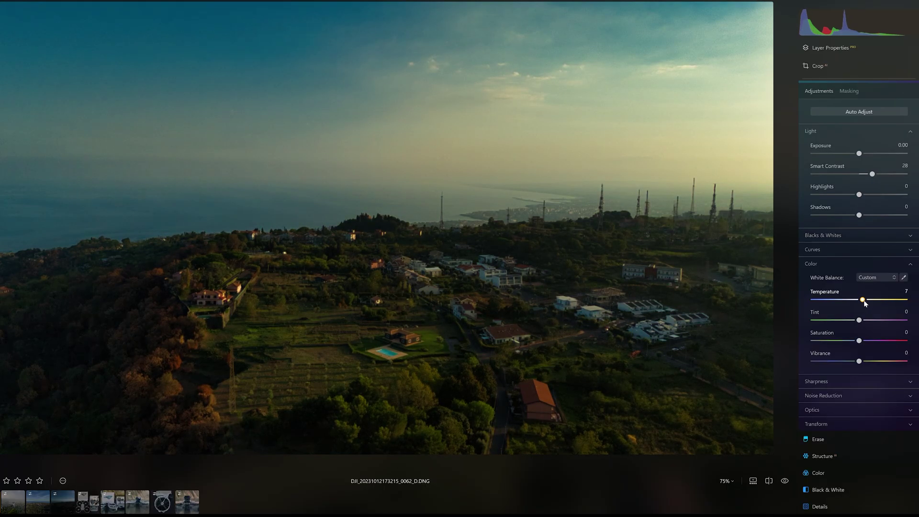
mouse_move(862, 298)
mouse_down()
mouse_move(865, 320)
mouse_move(861, 300)
mouse_up()
click(836, 264)
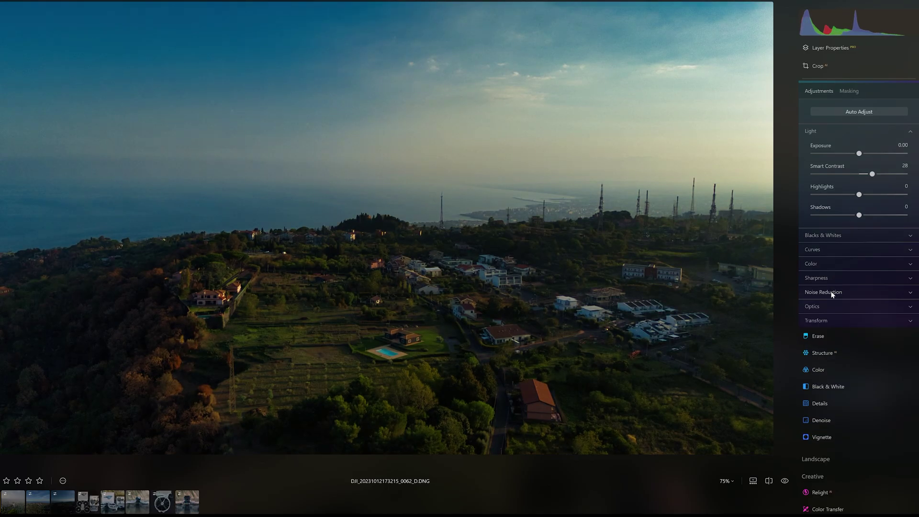
scroll(829, 258, down, 4)
- Set Structure Amount to 19 and Boost to 23
click(820, 163)
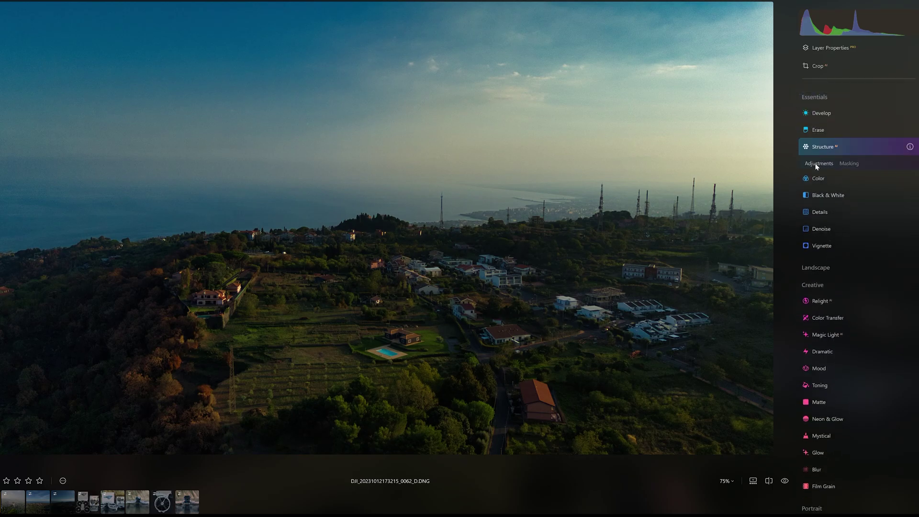
mouse_move(861, 192)
mouse_down()
mouse_move(894, 195)
mouse_move(871, 199)
mouse_up()
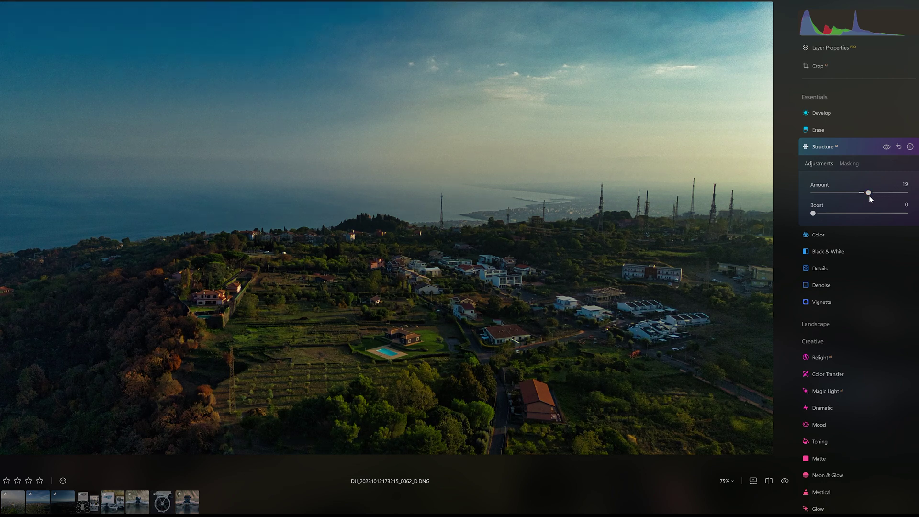
drag(814, 213, 834, 215)
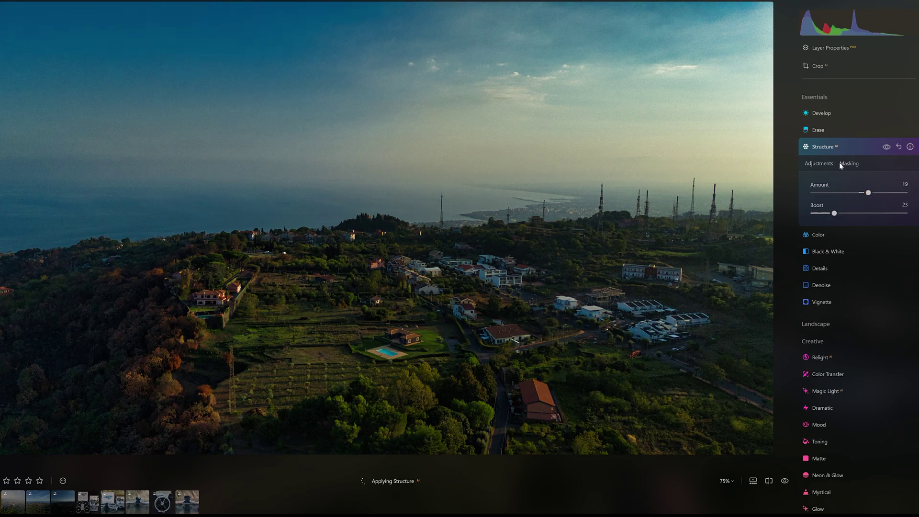
click(839, 147)
- Raise Relight's Brightness Near toward 100 to light the nearby foreground
click(829, 285)
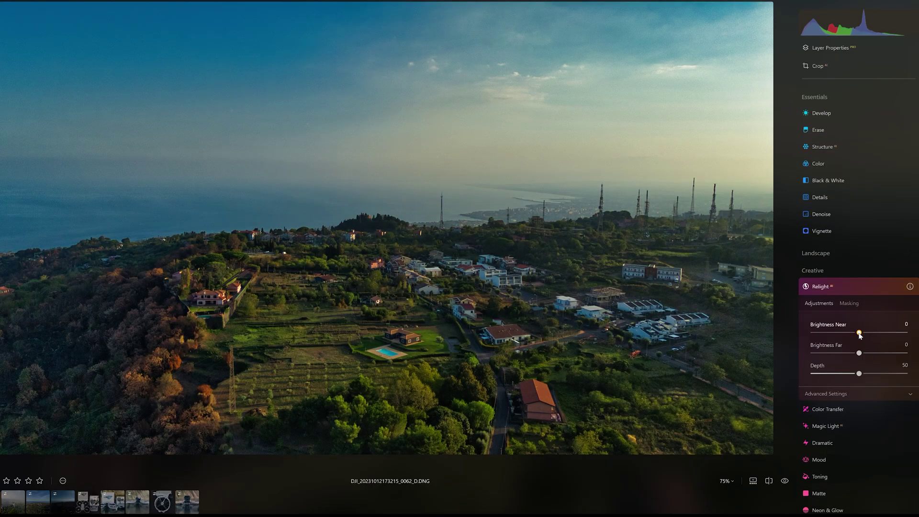
drag(860, 334, 884, 361)
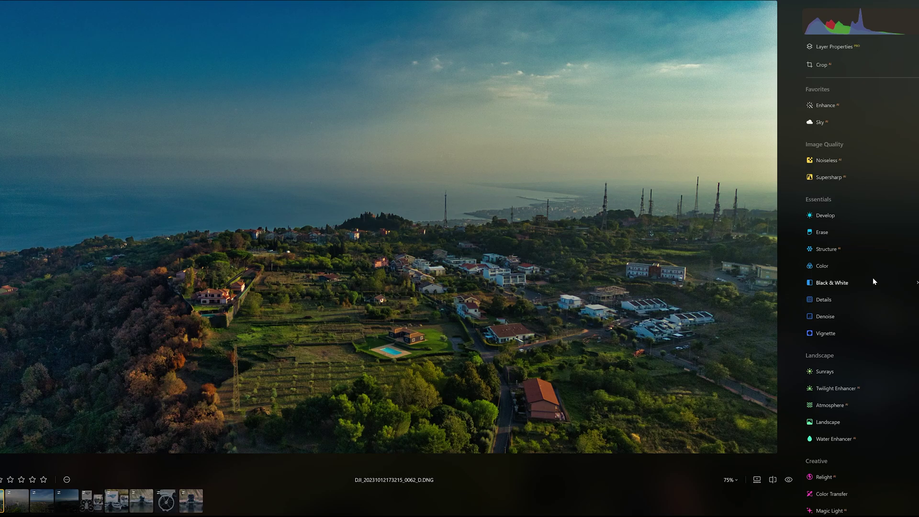
scroll(873, 278, down, 1)
- Dehaze the whole photo to 62 in the Landscape tool
click(831, 377)
scroll(831, 378, down, 3)
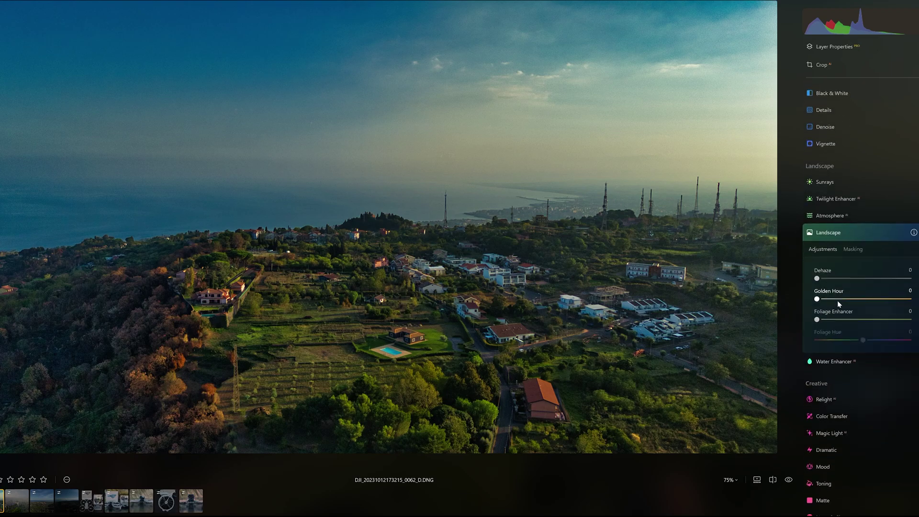
drag(817, 279, 875, 281)
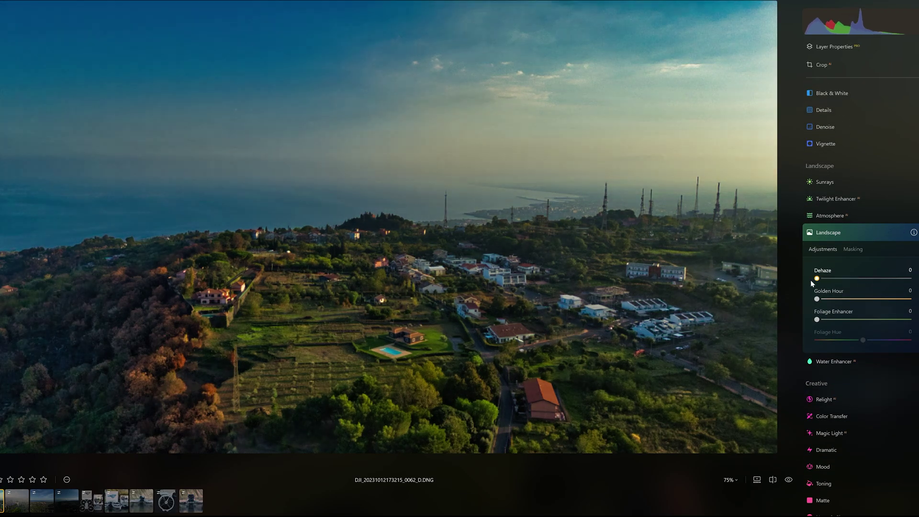
- Limit Landscape to a linear gradient mask over the sky and set Dehaze to 36
click(853, 249)
scroll(852, 240, down, 2)
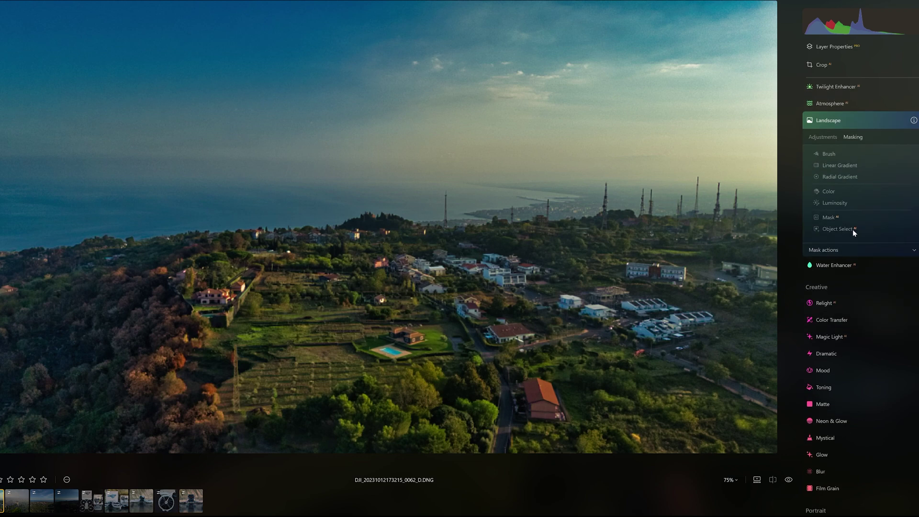
click(830, 165)
drag(375, 228, 465, 295)
drag(460, 263, 450, 207)
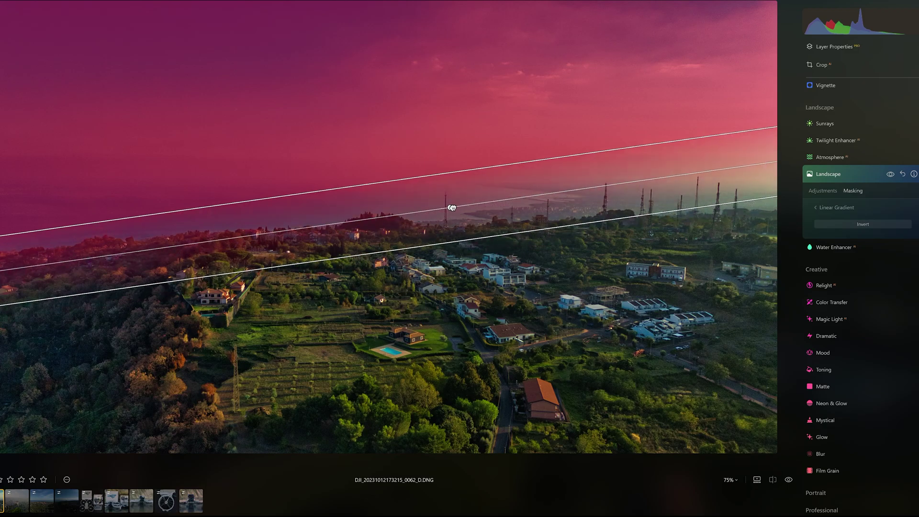
click(821, 190)
drag(817, 220, 851, 220)
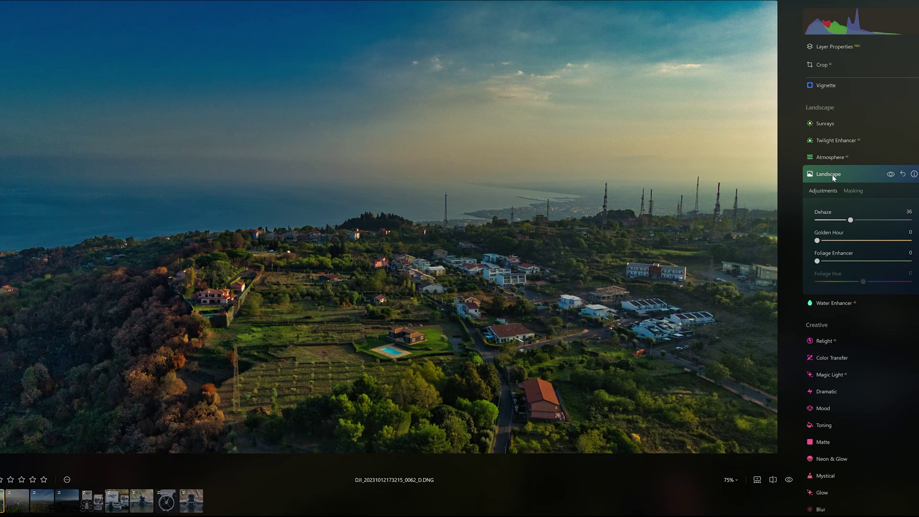
- Replace the sky with Blue Sky 7 at Horizon 13, Vertical 2 and Horizontal -8
click(833, 174)
scroll(840, 188, up, 5)
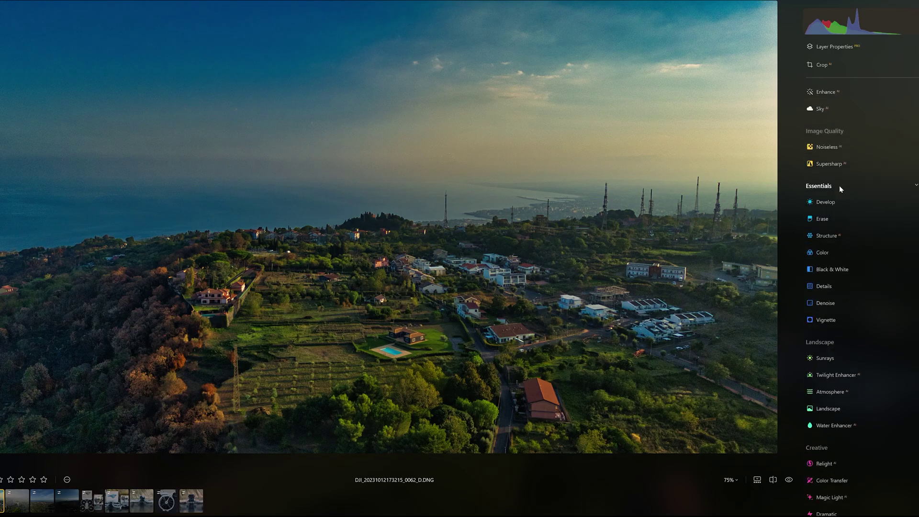
click(822, 122)
click(854, 214)
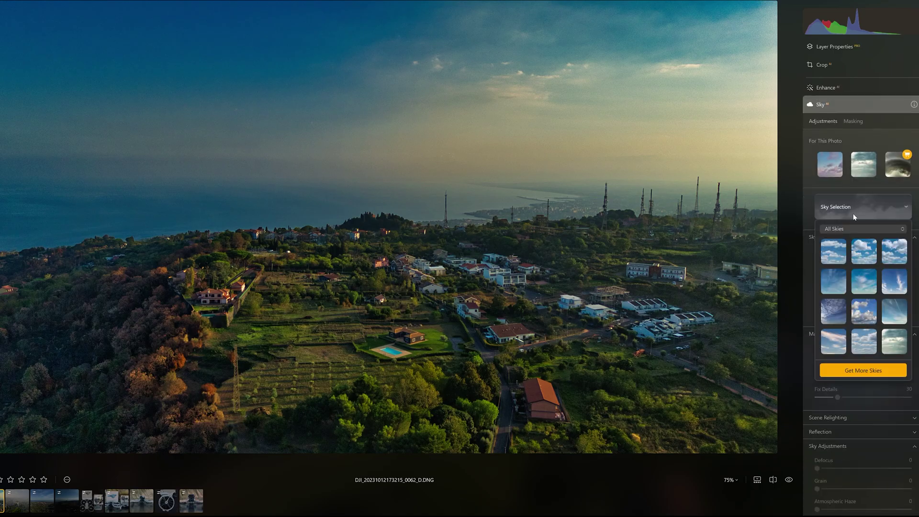
click(835, 313)
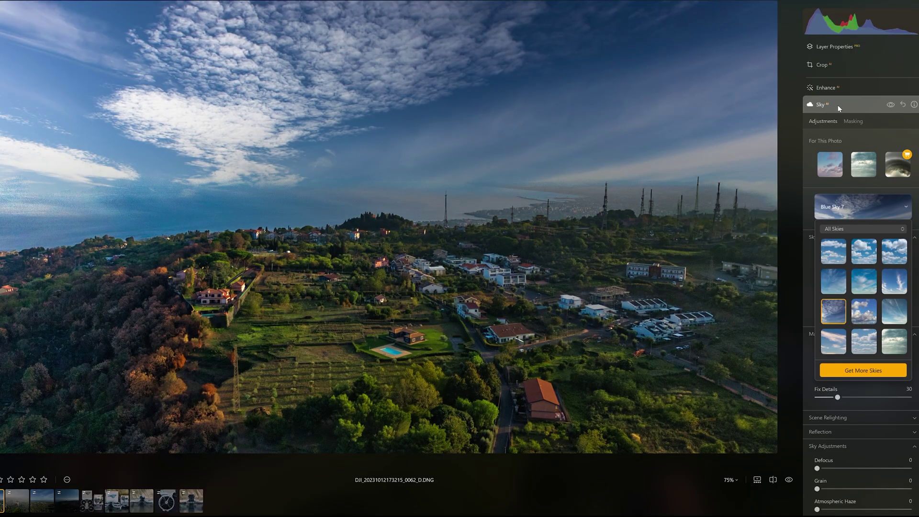
click(885, 145)
drag(863, 259, 870, 259)
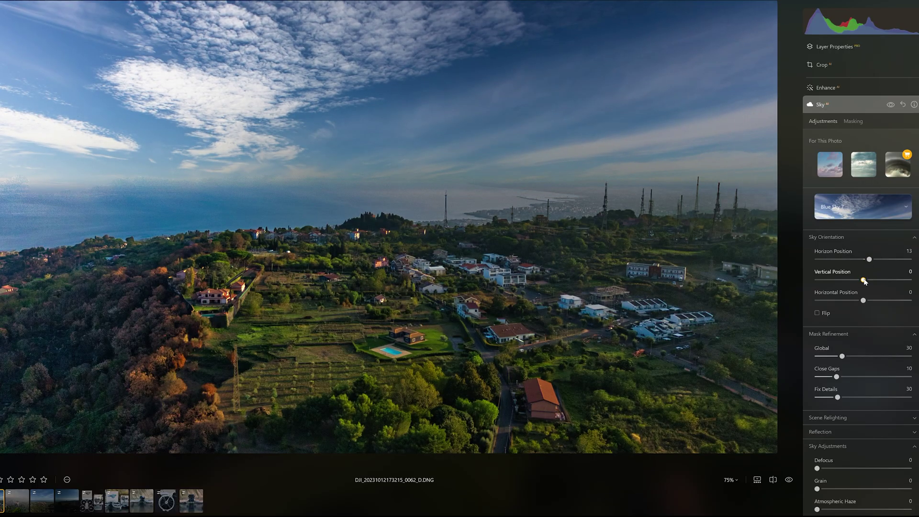
drag(864, 280, 860, 301)
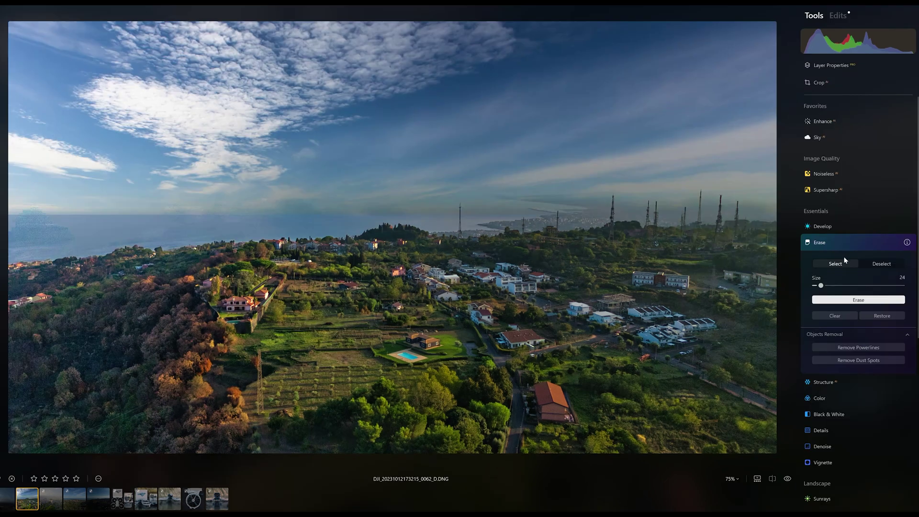
- Erase the painted-over antenna towers on the right-hand hill
click(820, 242)
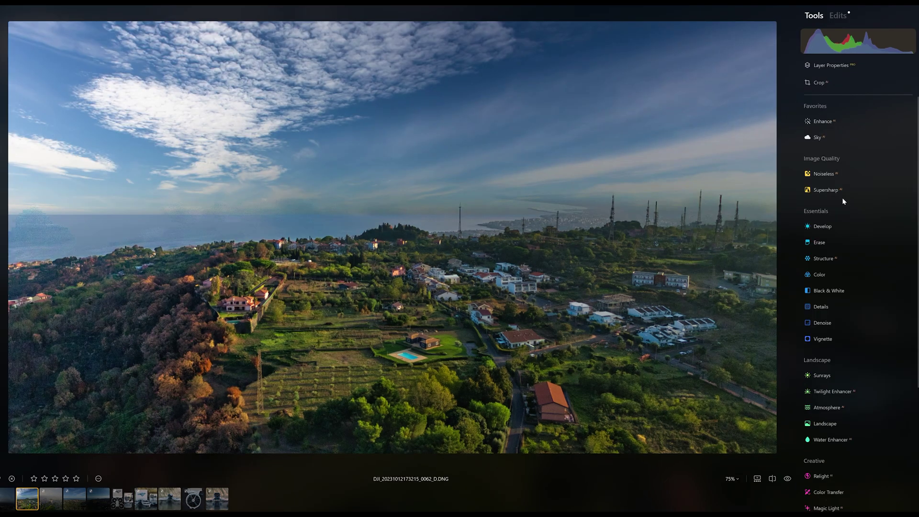
click(820, 242)
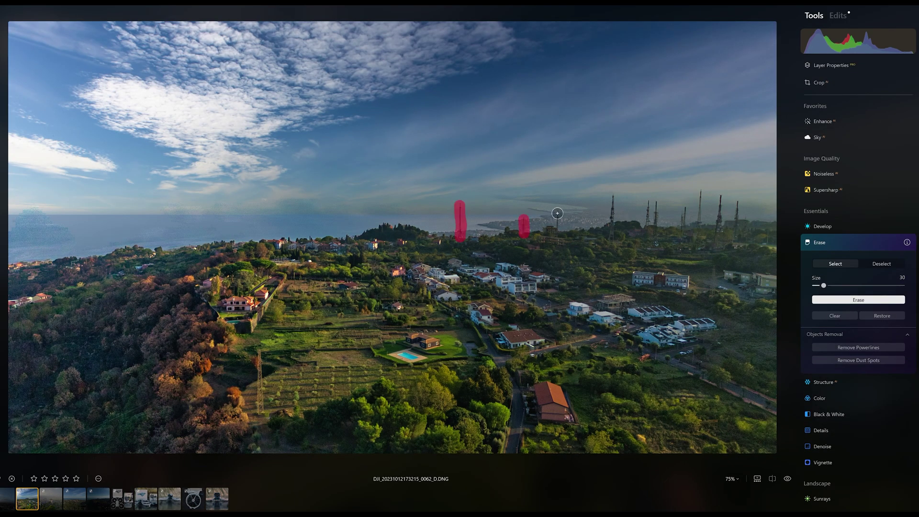
key(Return)
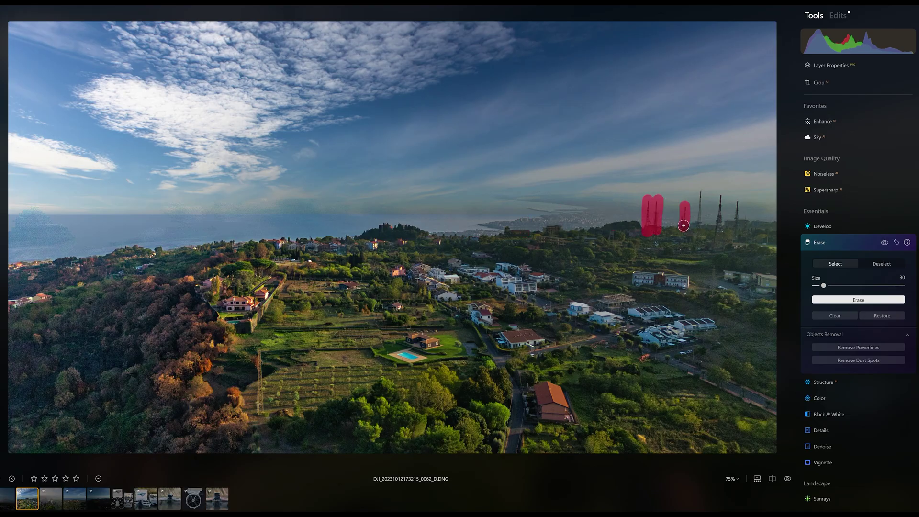
click(851, 300)
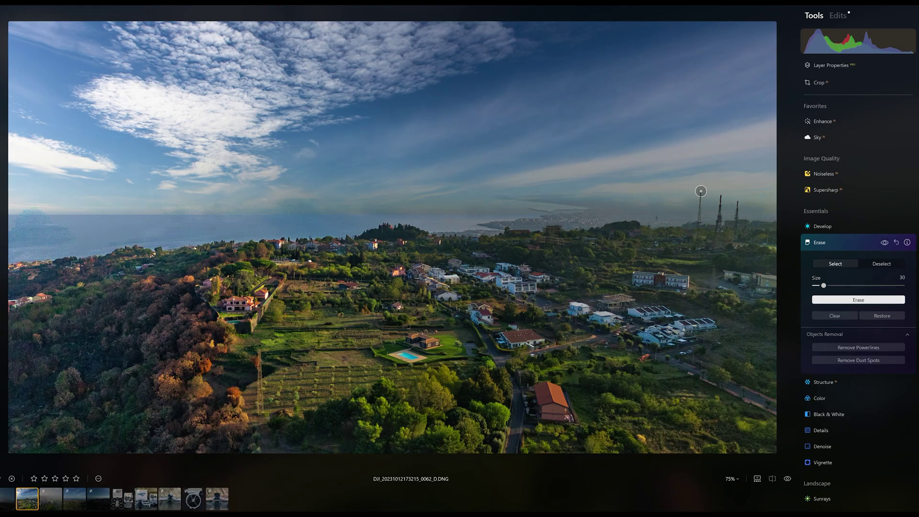
- Mark the left antenna and the pole in the fields, then erase them
mouse_move(701, 191)
mouse_down()
mouse_move(701, 223)
mouse_move(737, 229)
mouse_up()
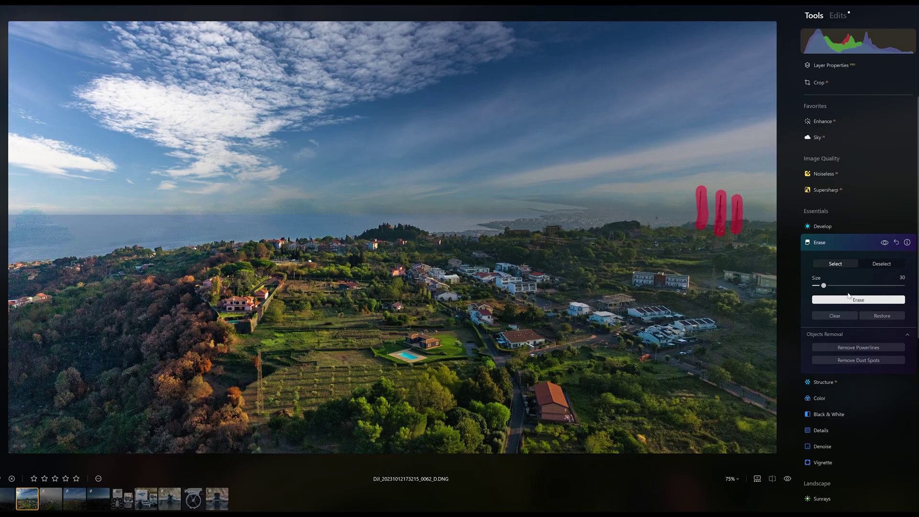
drag(259, 345, 260, 418)
click(847, 302)
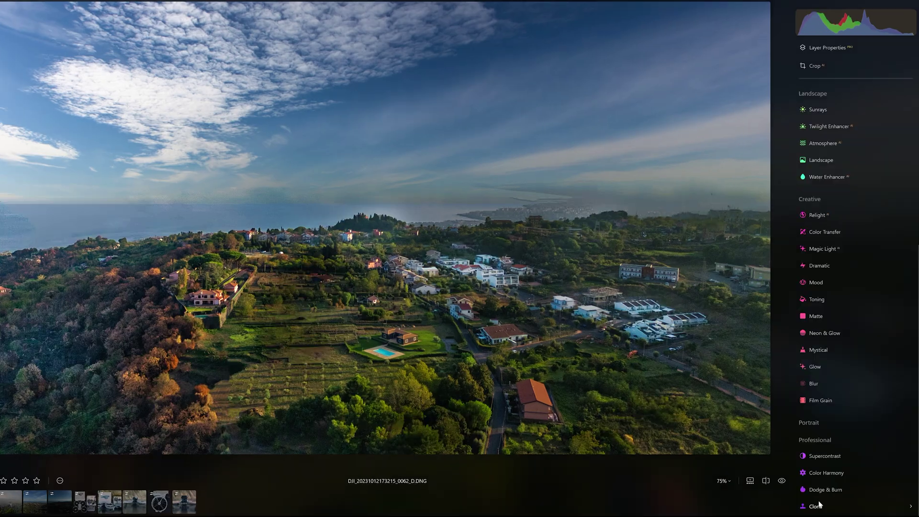
- Lighten the white houses on the right with a size-107 Dodge & Burn brush
click(826, 374)
click(841, 394)
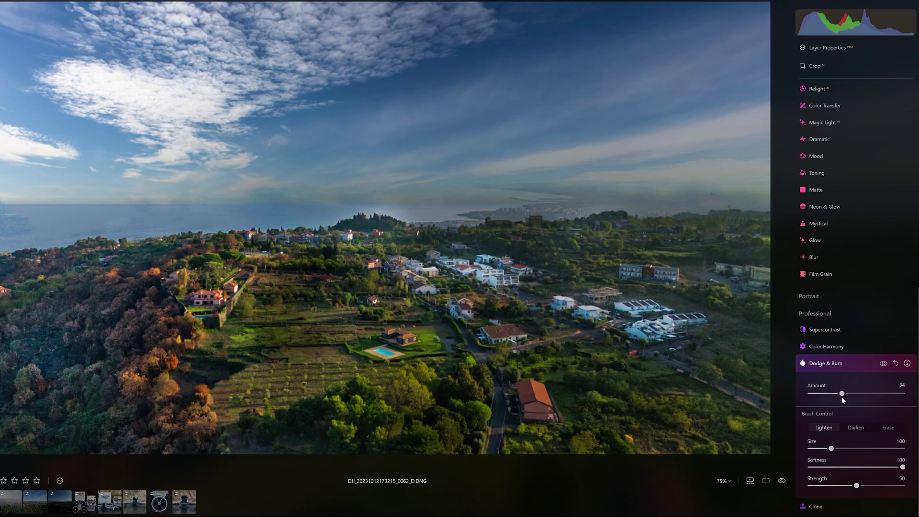
drag(831, 448, 834, 449)
click(824, 429)
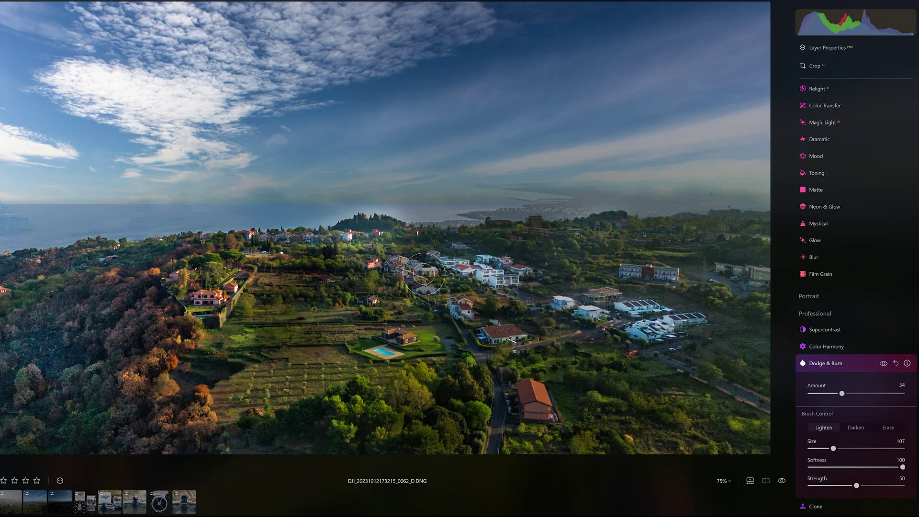
drag(585, 302, 673, 326)
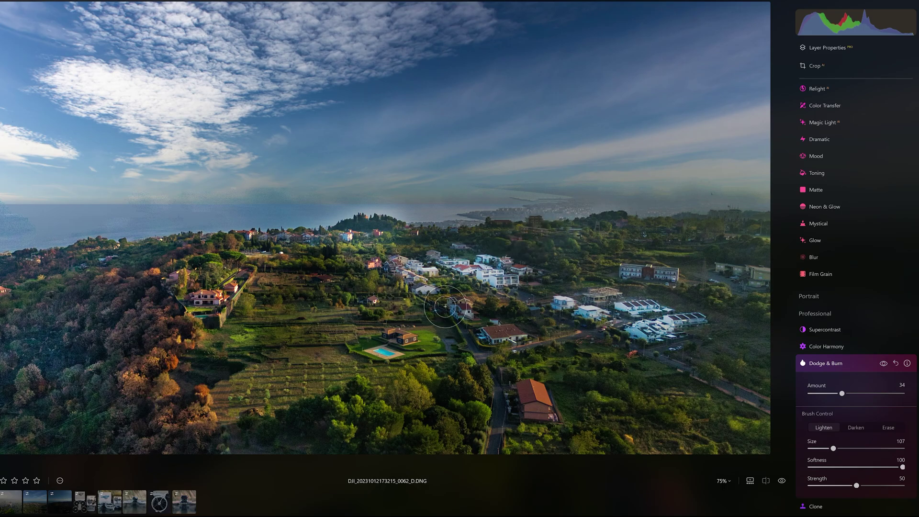
- Switch the brush to darkening and compare the edit against the original
click(857, 428)
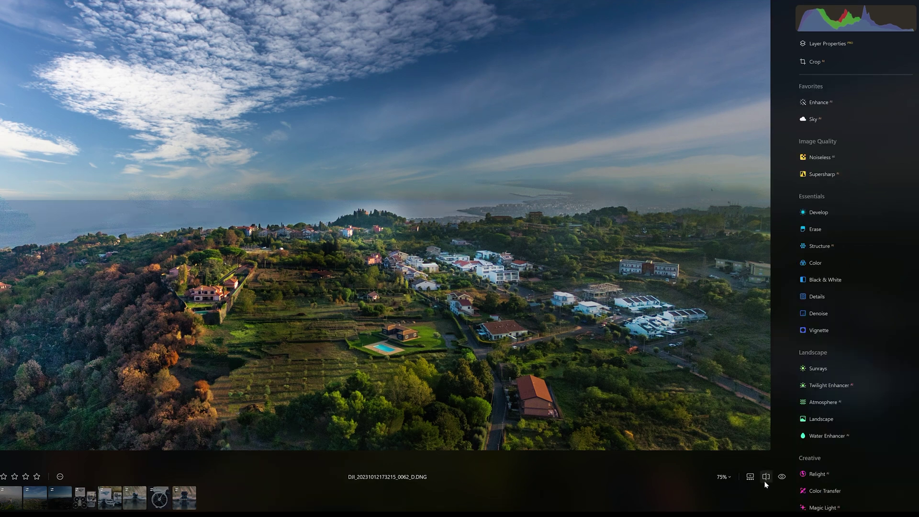
click(766, 477)
drag(368, 223, 328, 274)
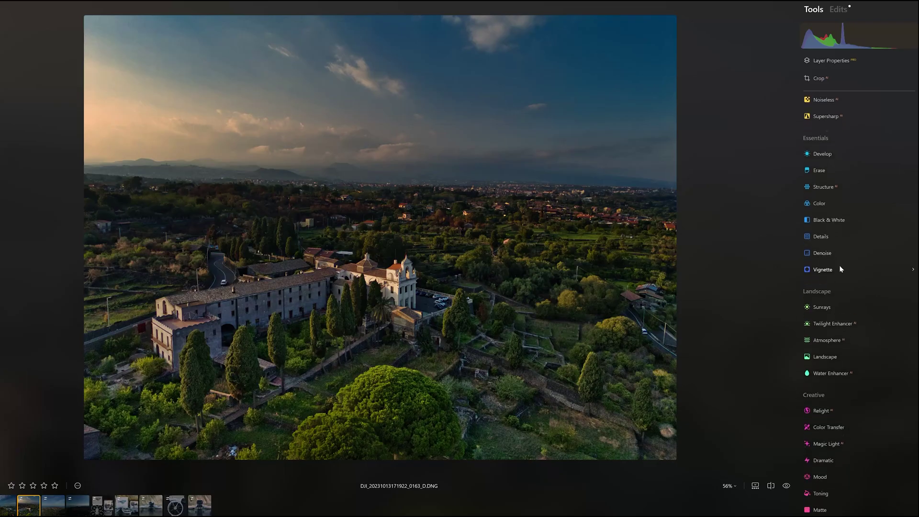
- Apply Atmosphere Fog to the monastery photo at Amount 81, Depth 25, Lightness 74
scroll(859, 300, down, 2)
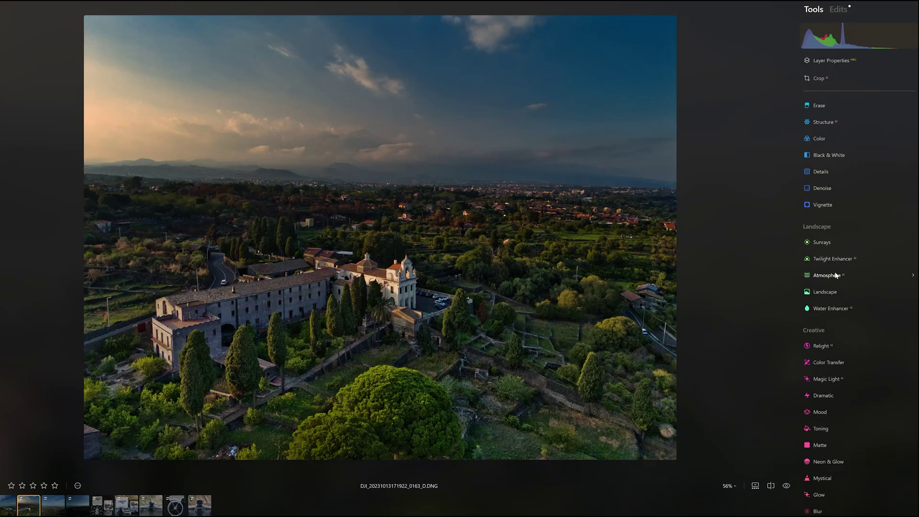
click(835, 274)
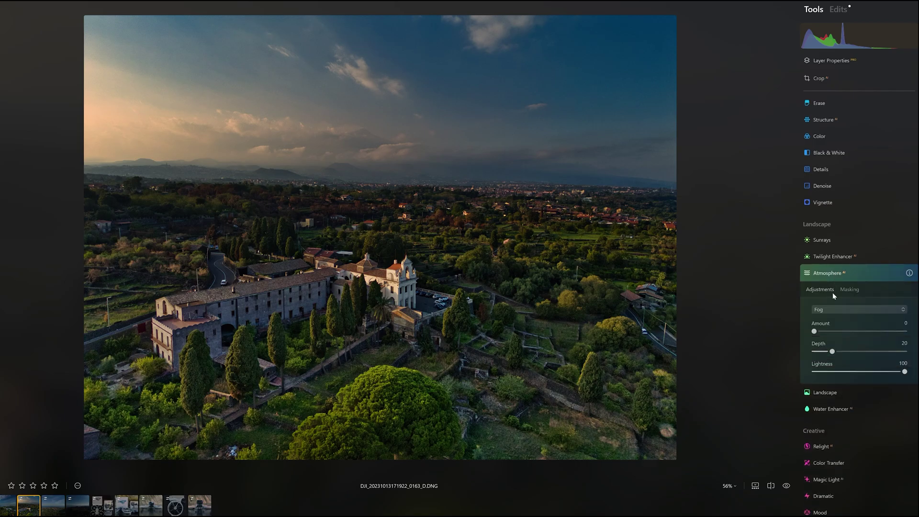
click(905, 310)
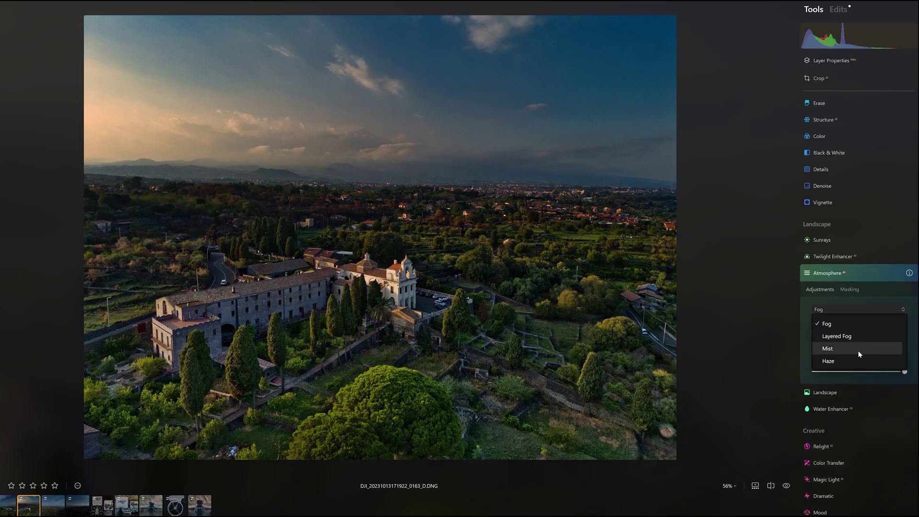
click(806, 309)
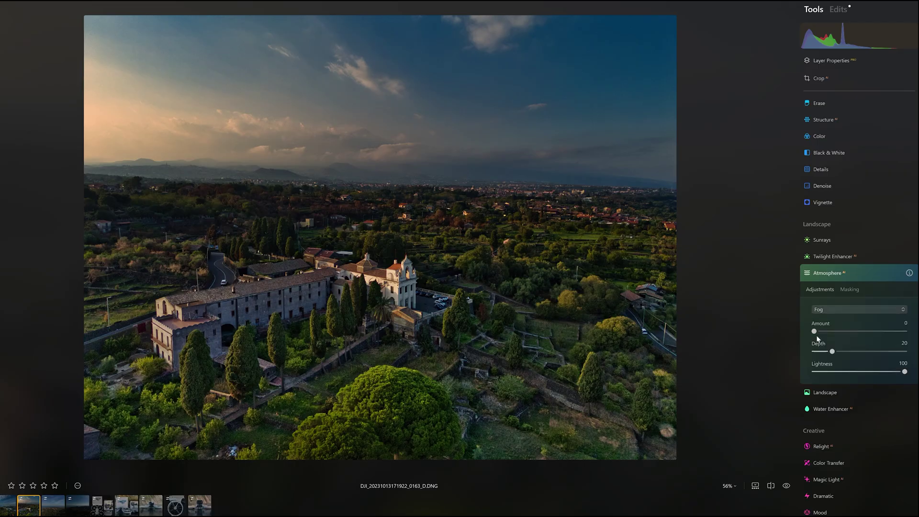
drag(815, 332, 888, 331)
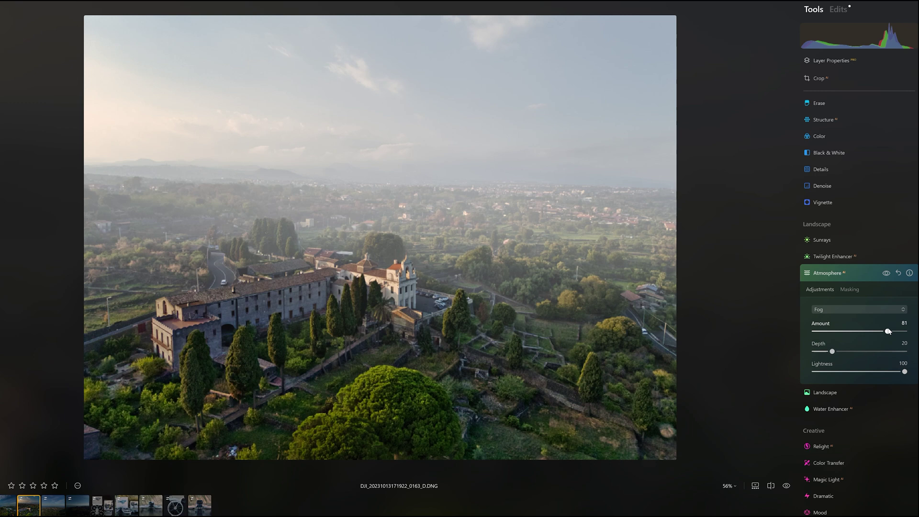
mouse_move(833, 352)
mouse_down()
mouse_move(851, 353)
mouse_move(833, 355)
mouse_up()
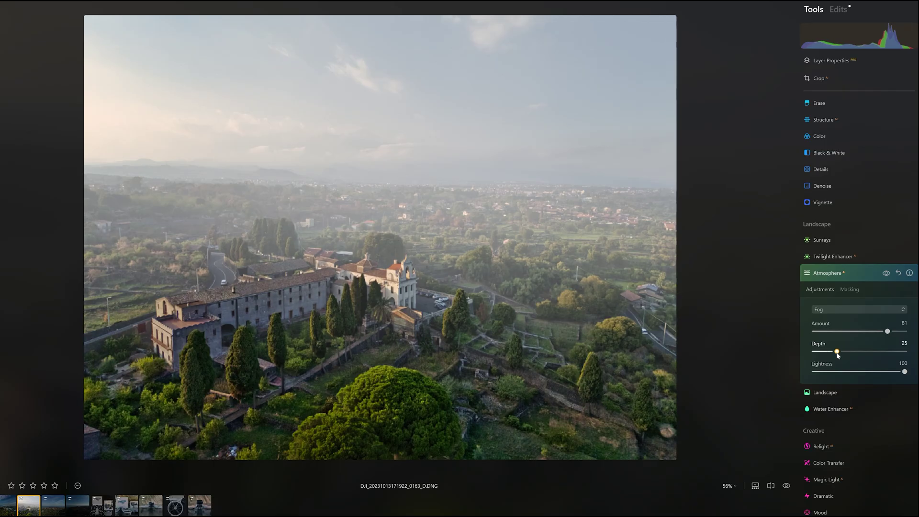
drag(905, 372, 884, 375)
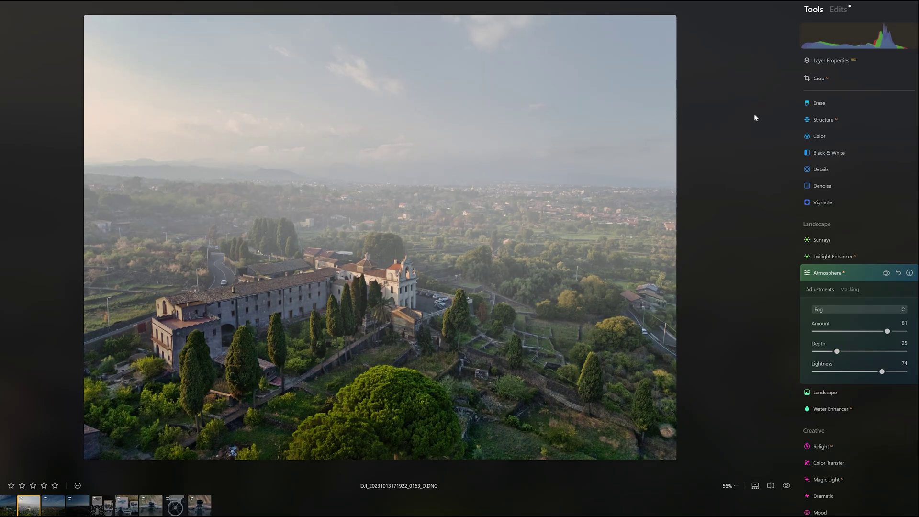
- Check the Export options, then go to Preferences from the main application menu
click(905, 2)
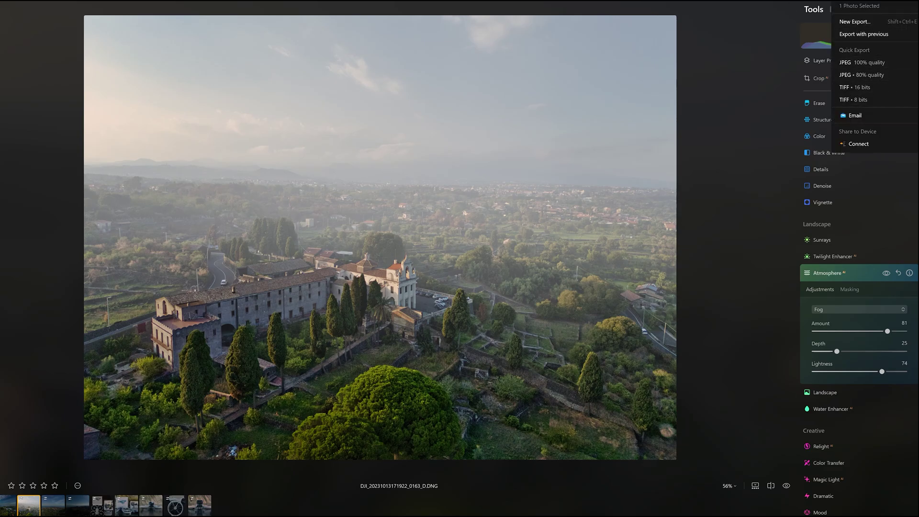
click(0, 5)
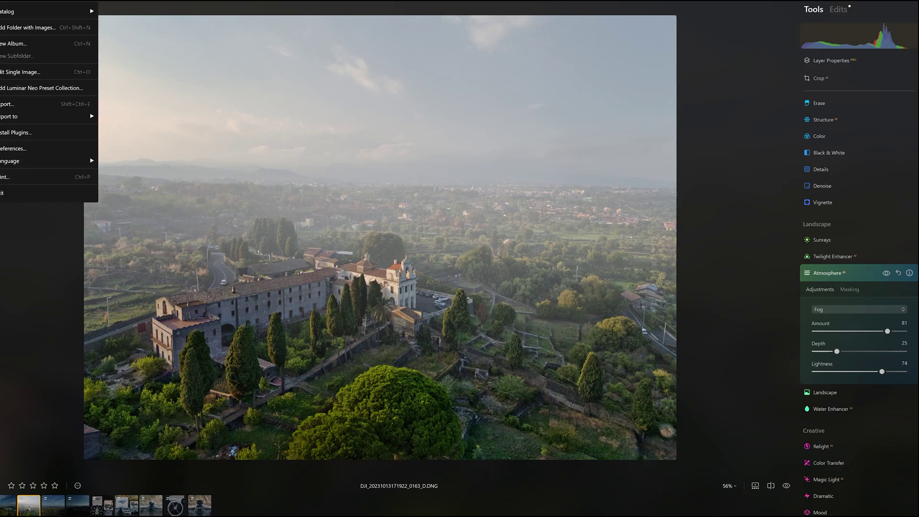
click(7, 148)
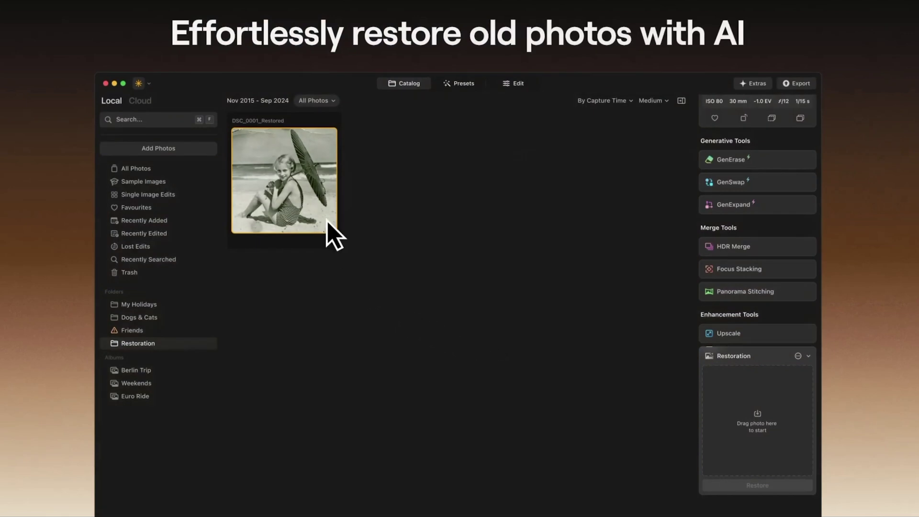
- Drop the old beach photo into Restoration and run Restore on it
drag(337, 220, 696, 410)
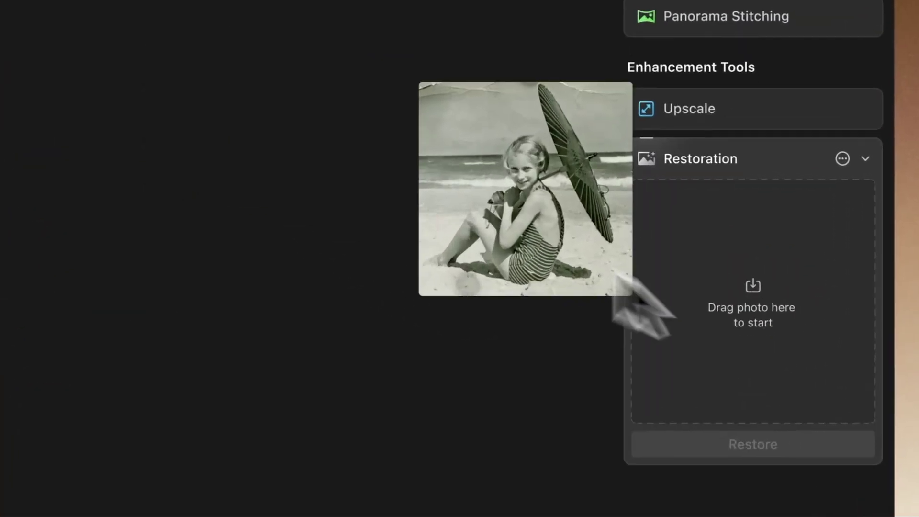
drag(637, 294, 852, 414)
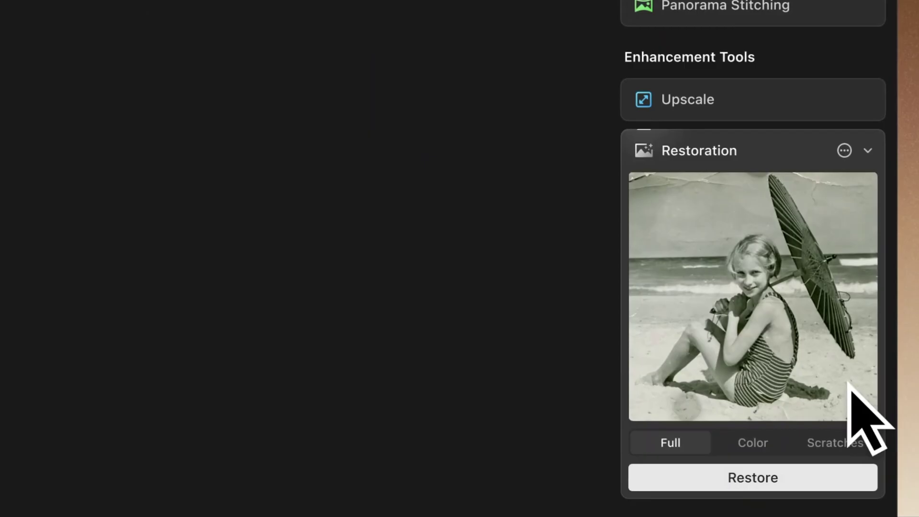
click(816, 473)
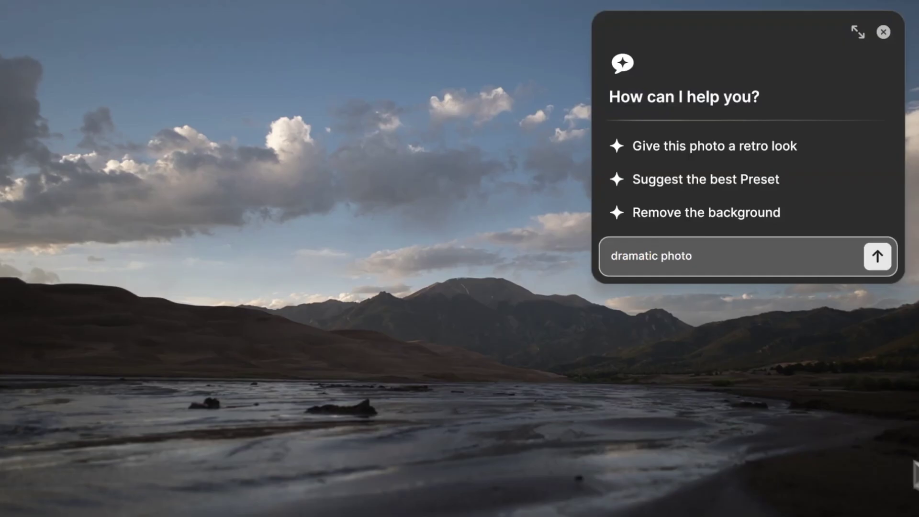
- Send the 'dramatic photo' request to the AI assistant
click(877, 257)
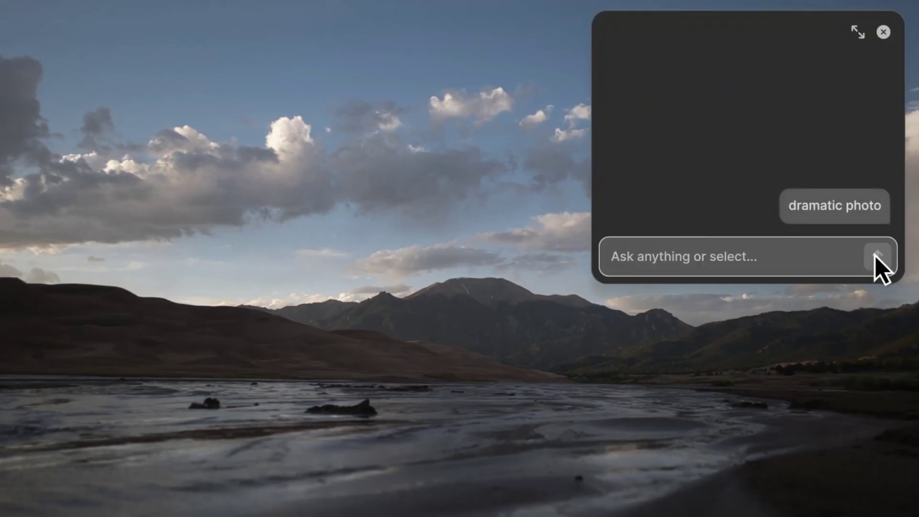